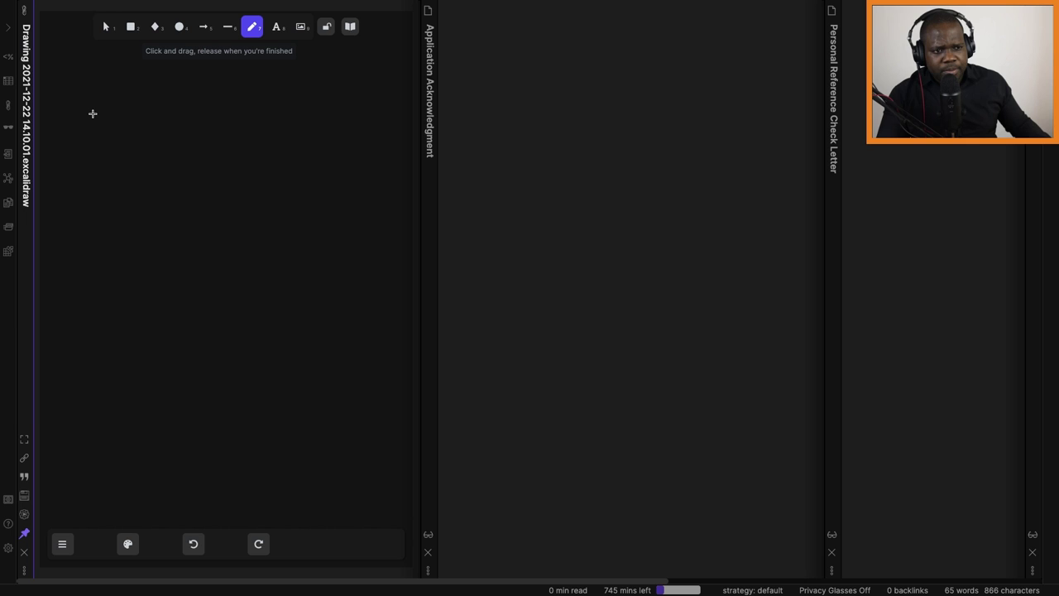
- Sketch a small freehand square, a stick figure below and beside it, and a straight line connecting the two
left_click_drag(93, 112, 93, 117)
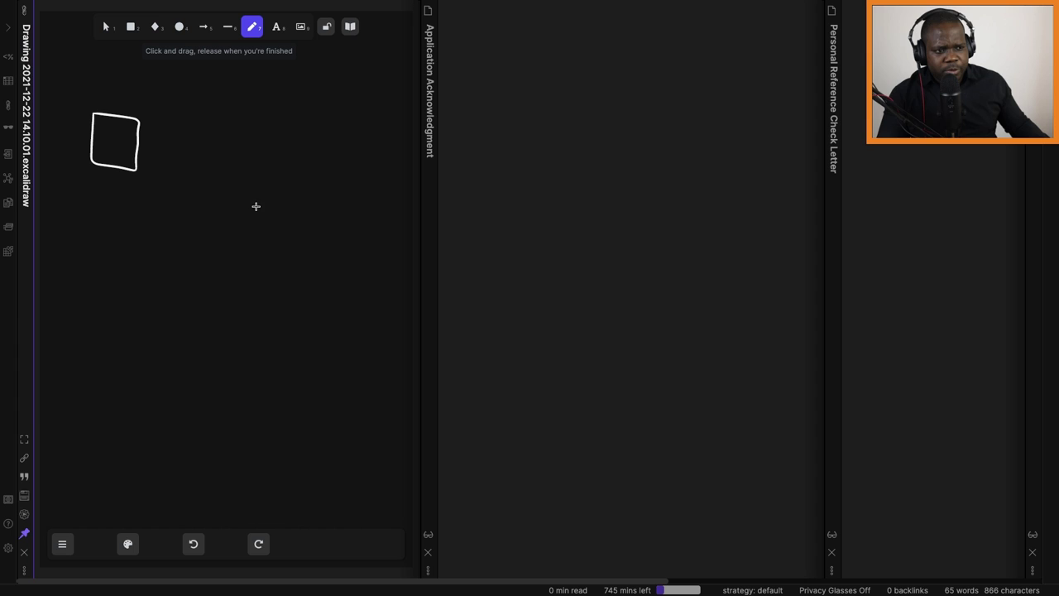
mouse_move(255, 206)
left_mouse_down()
mouse_move(246, 223)
mouse_move(263, 288)
left_mouse_up()
left_click_drag(225, 232, 278, 231)
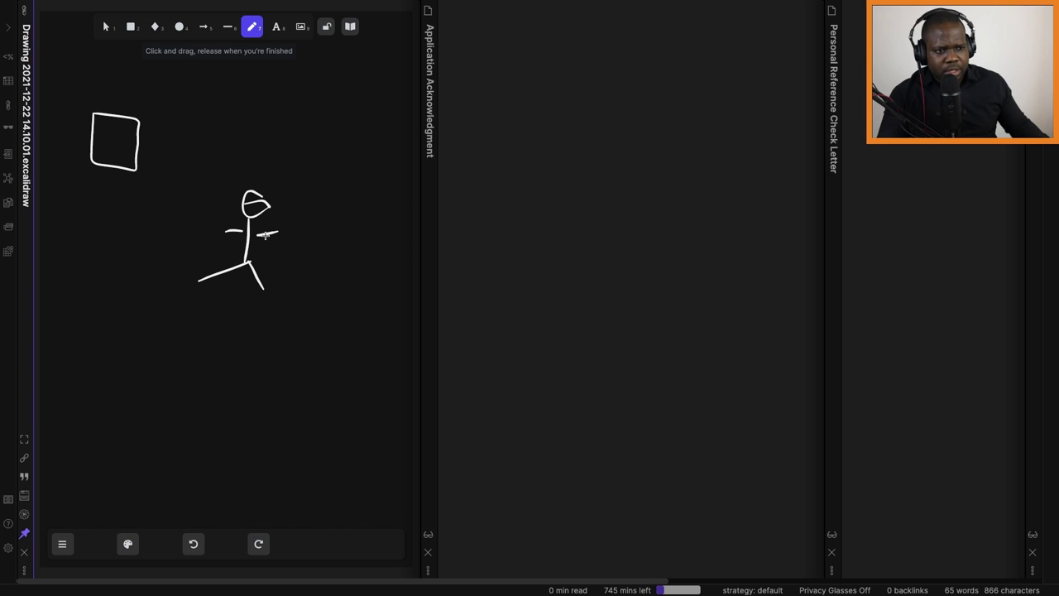
left_click_drag(147, 171, 238, 221)
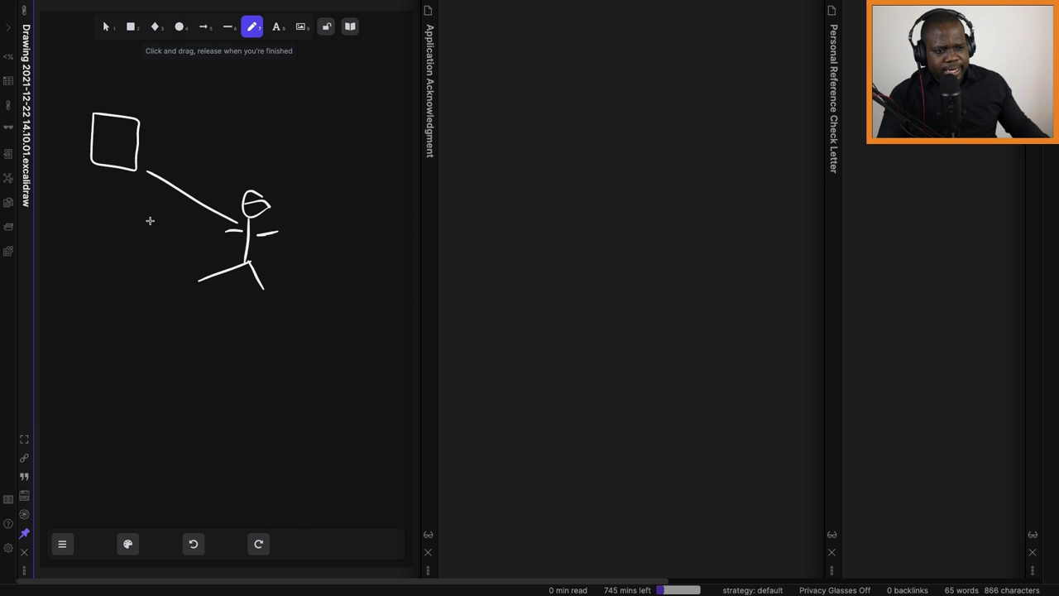
- Sketch a second box beside the figure, a curved line from the square to its head, and a small document with two text lines above
left_click_drag(144, 204, 186, 206)
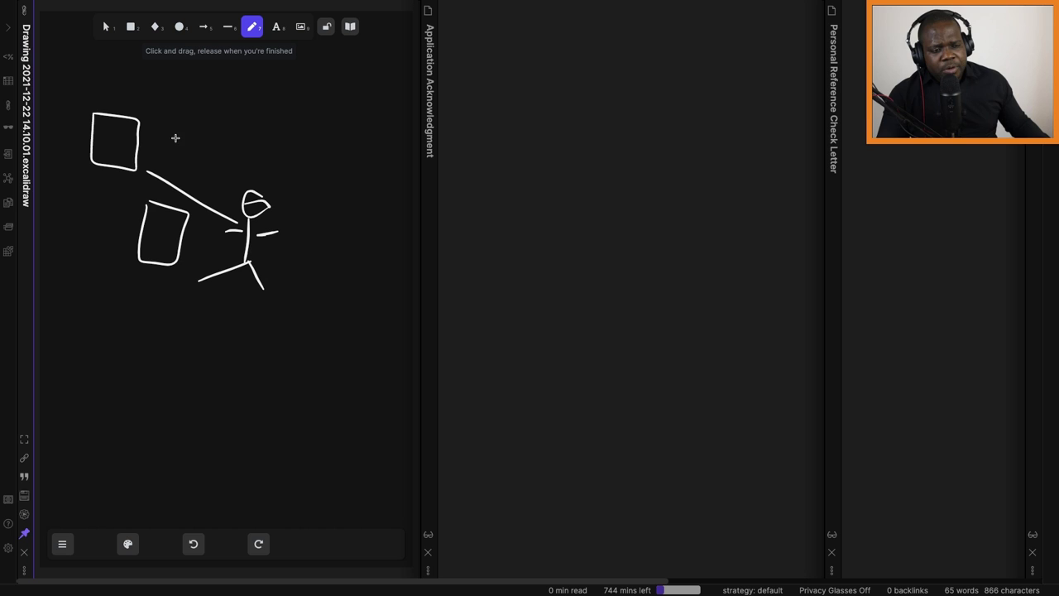
left_click(131, 133)
left_click_drag(209, 149, 244, 190)
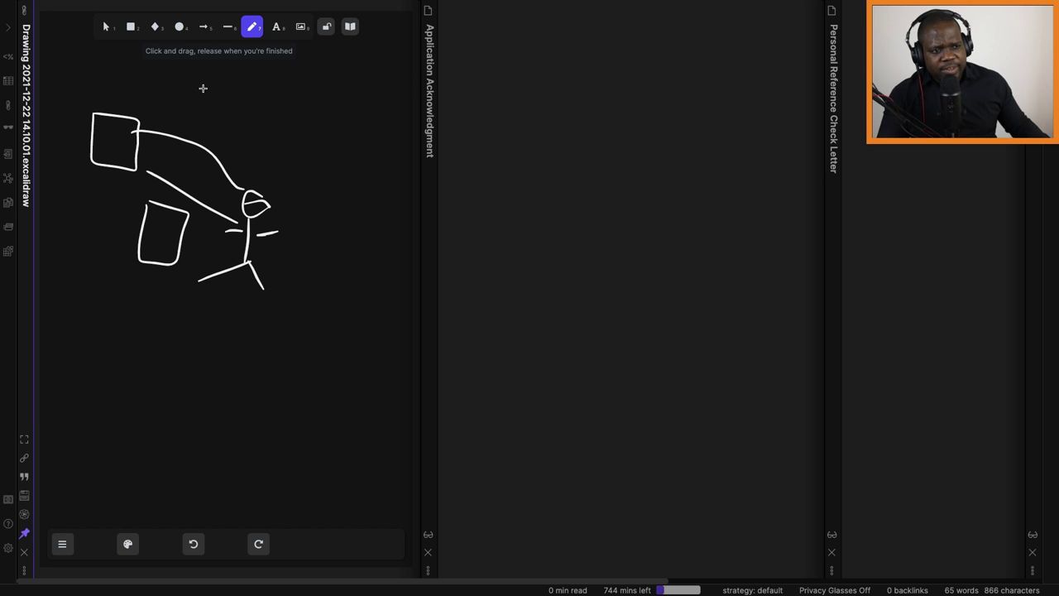
left_click_drag(203, 87, 222, 108)
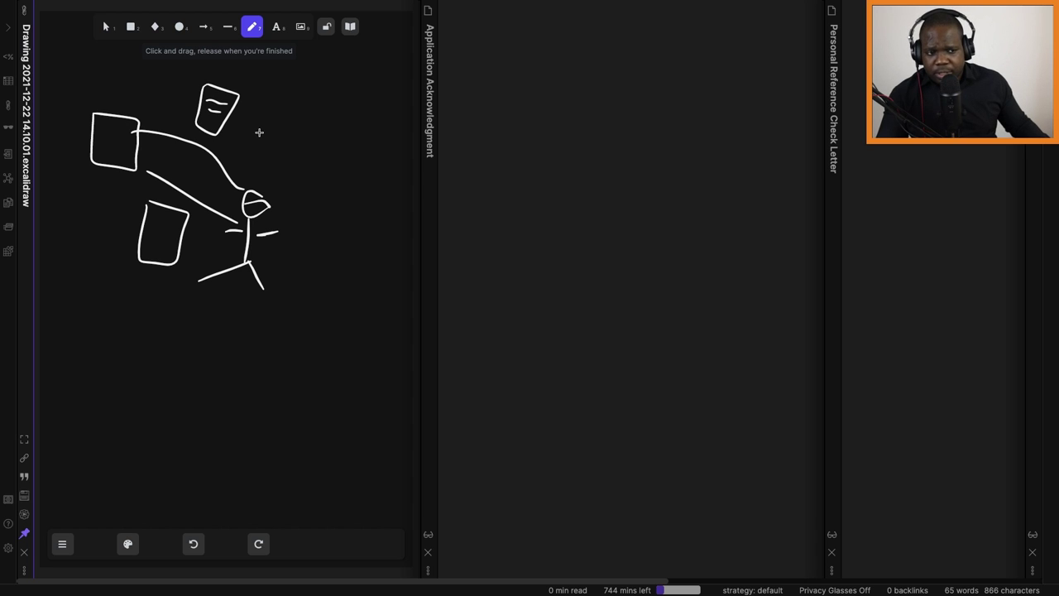
- Write the top-level heading "Subject: Application Ackowledgment" in the empty Application Acknowledgment note
left_click(537, 56)
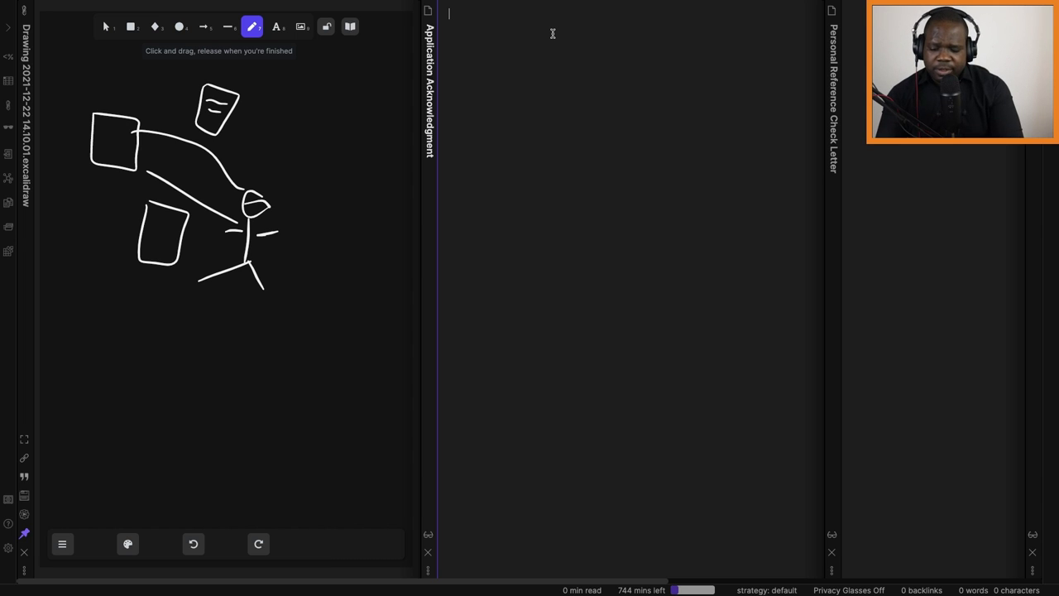
type("#")
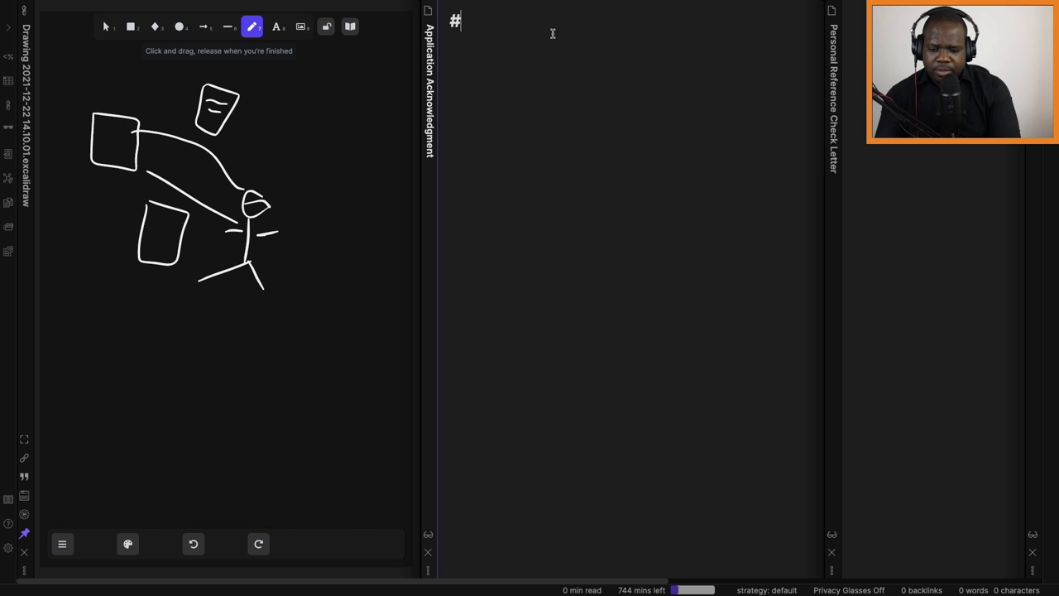
type(" Subject")
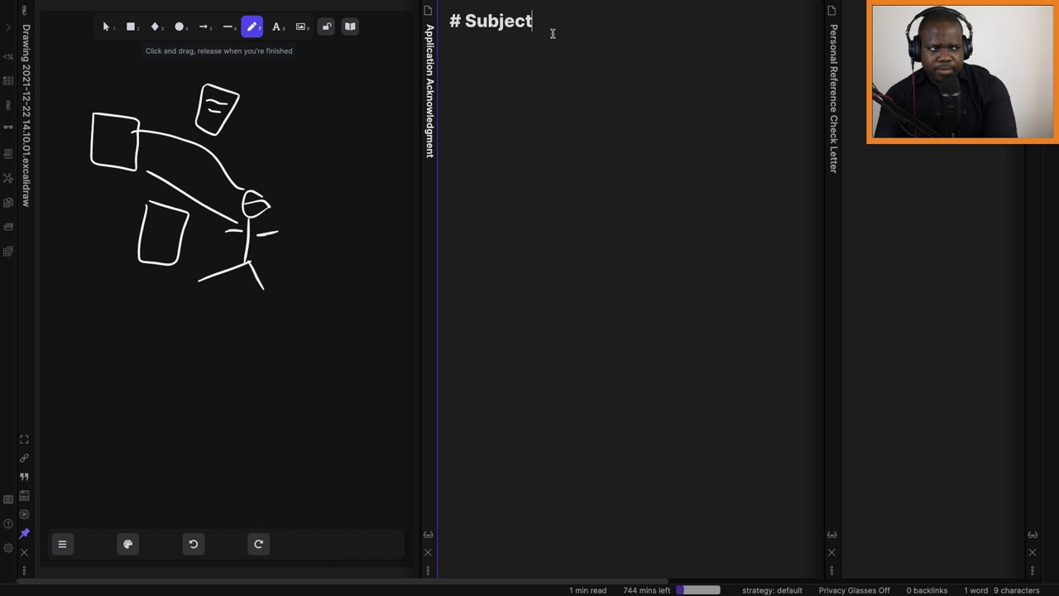
type(": Appl")
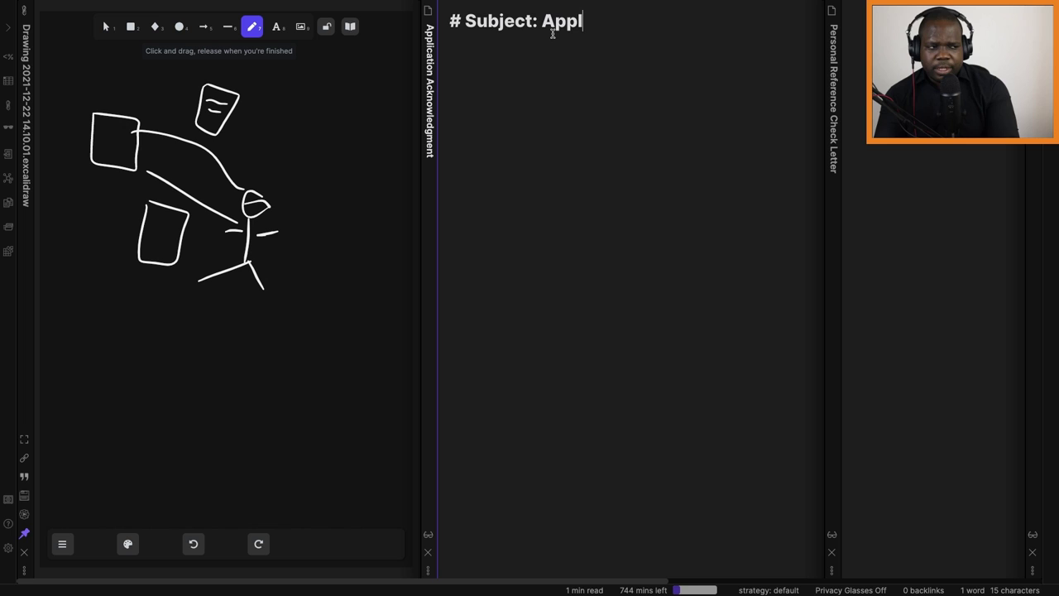
type("ication ")
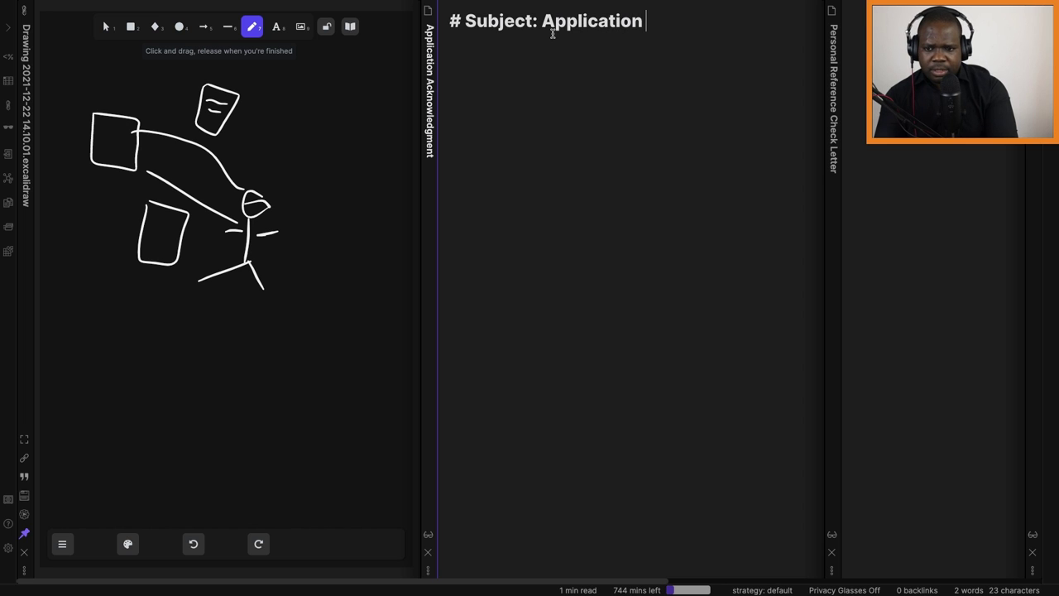
type("Ackowl")
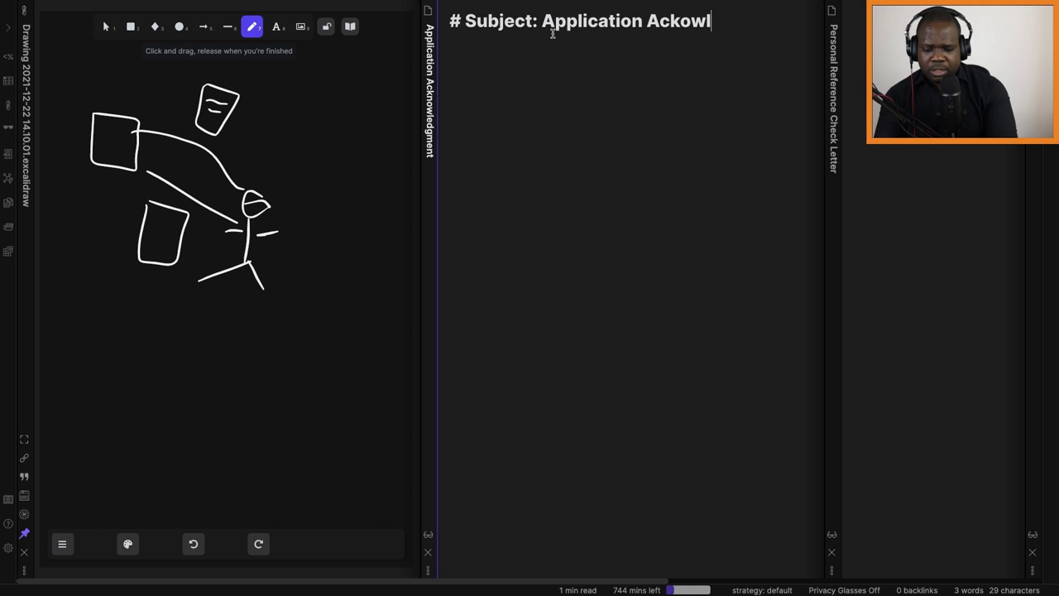
type("edgment")
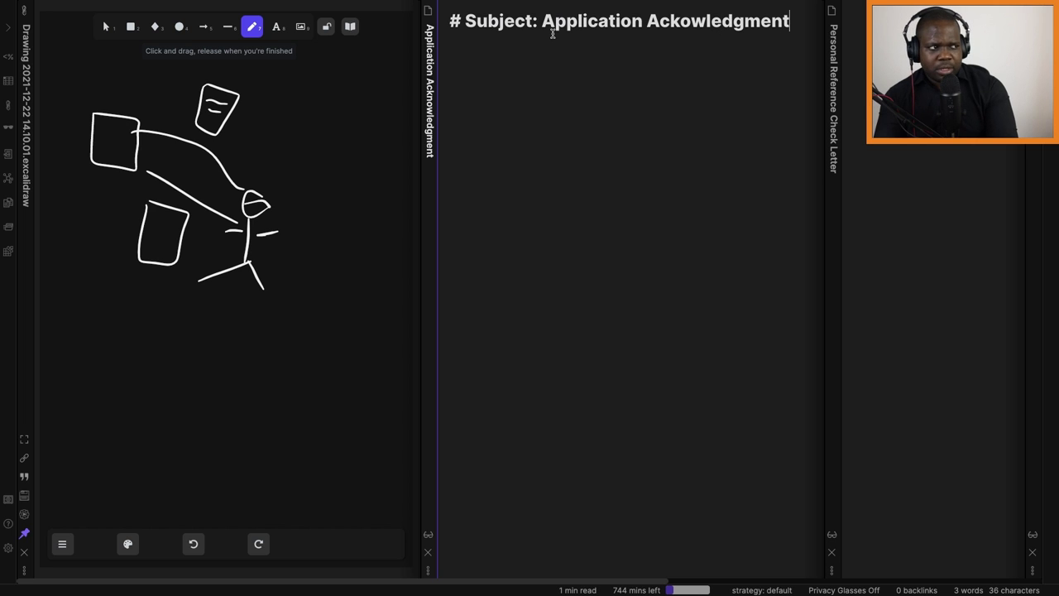
key("Return")
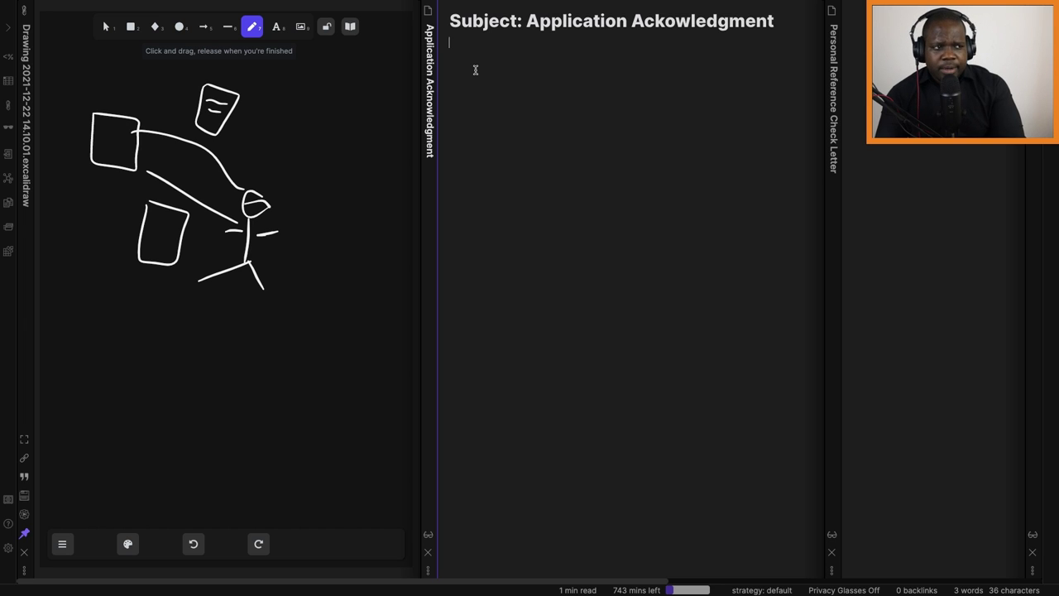
- Add the greeting line "Dear [name]," under the subject heading
type("Dea")
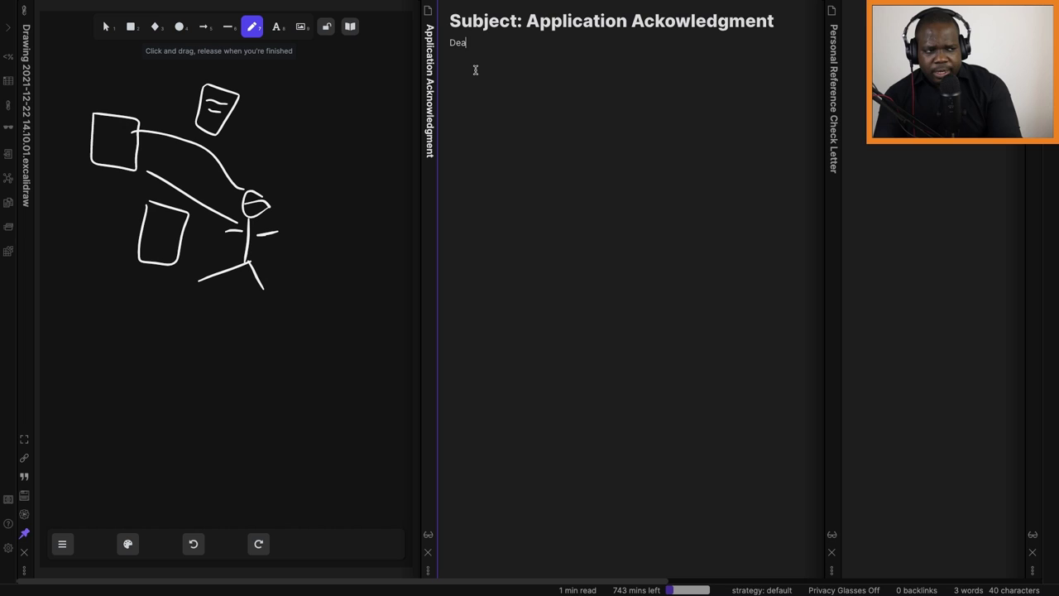
type("r [")
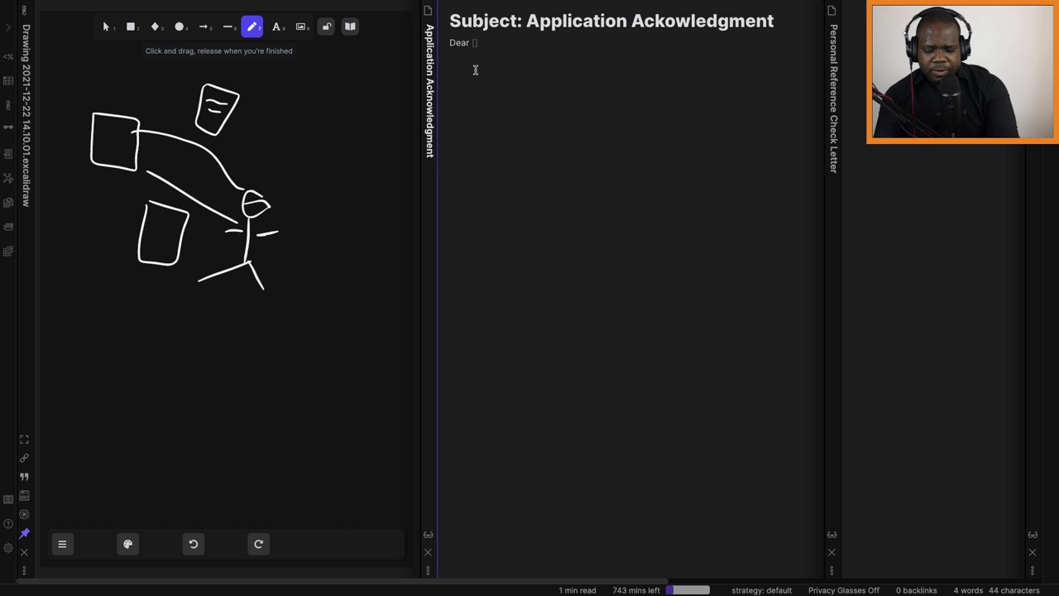
type("name]")
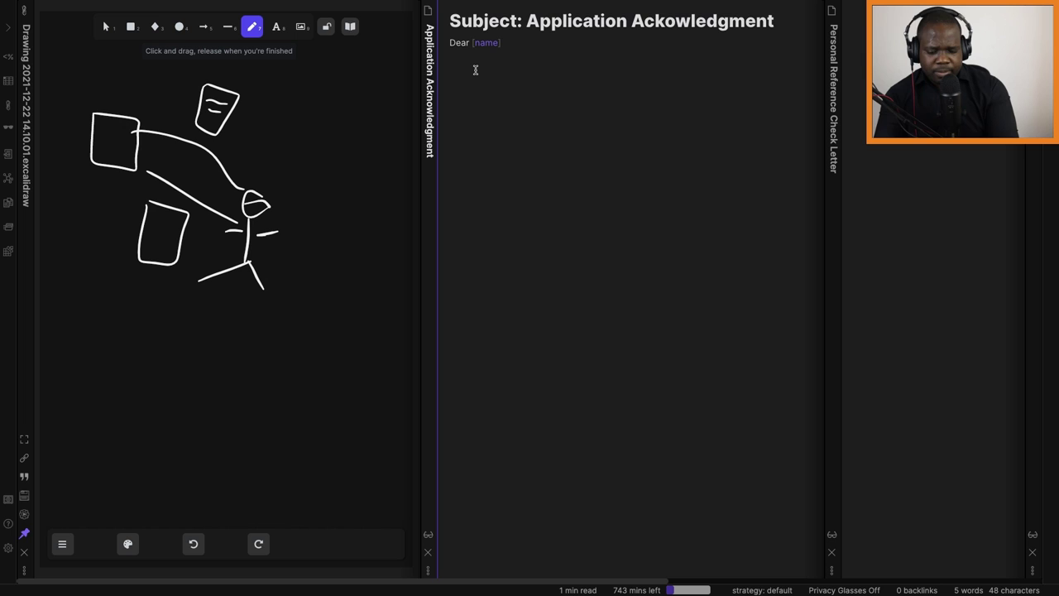
type(",")
key("Return")
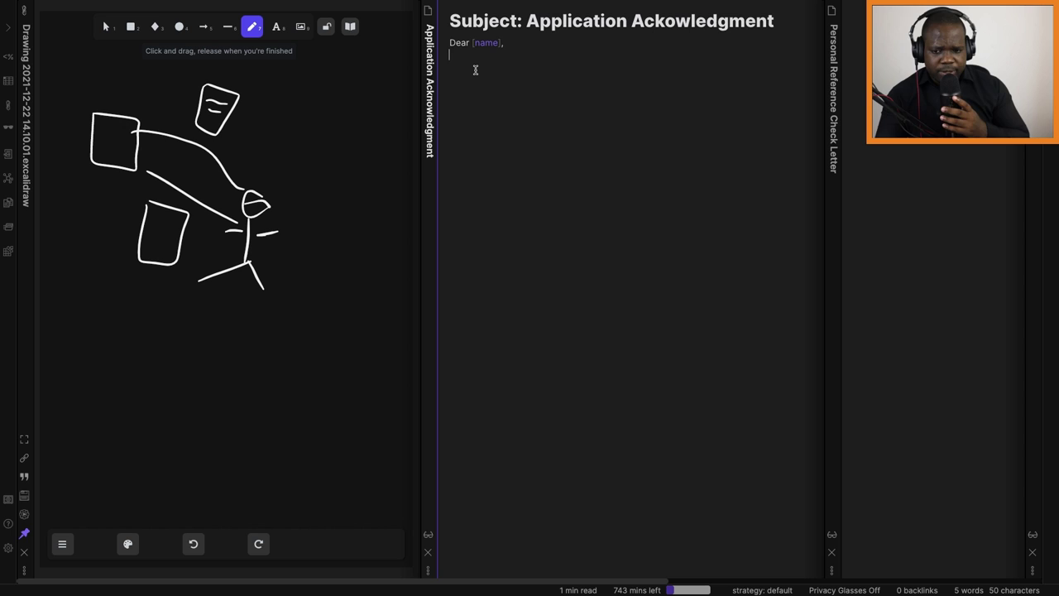
- Begin the letter body with "We recently receive your correspondence indicating an interest in a position at [ Your Business]"
type("We recent")
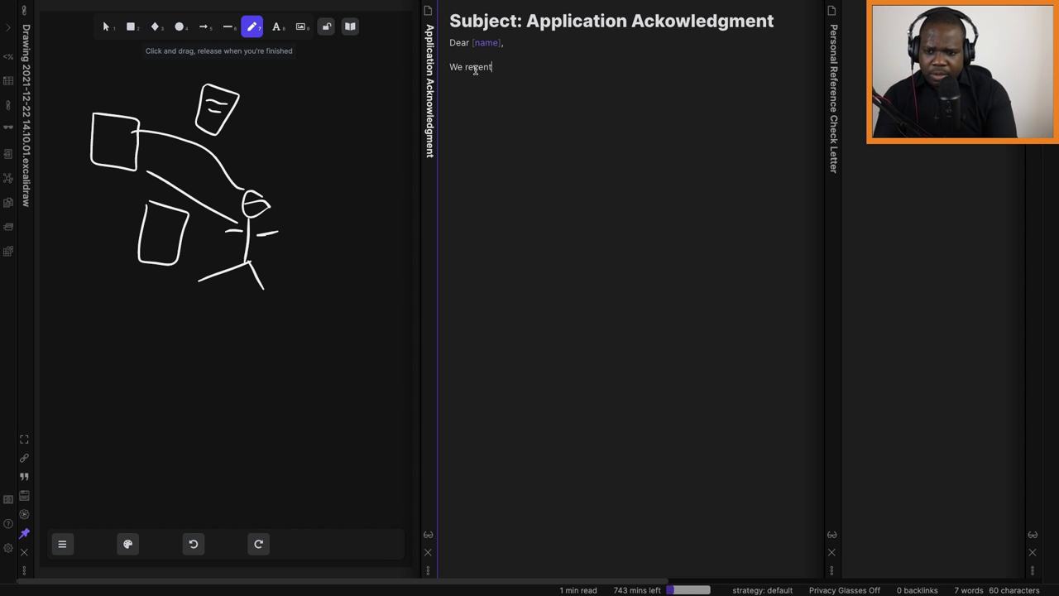
type("ly receive your corresponence")
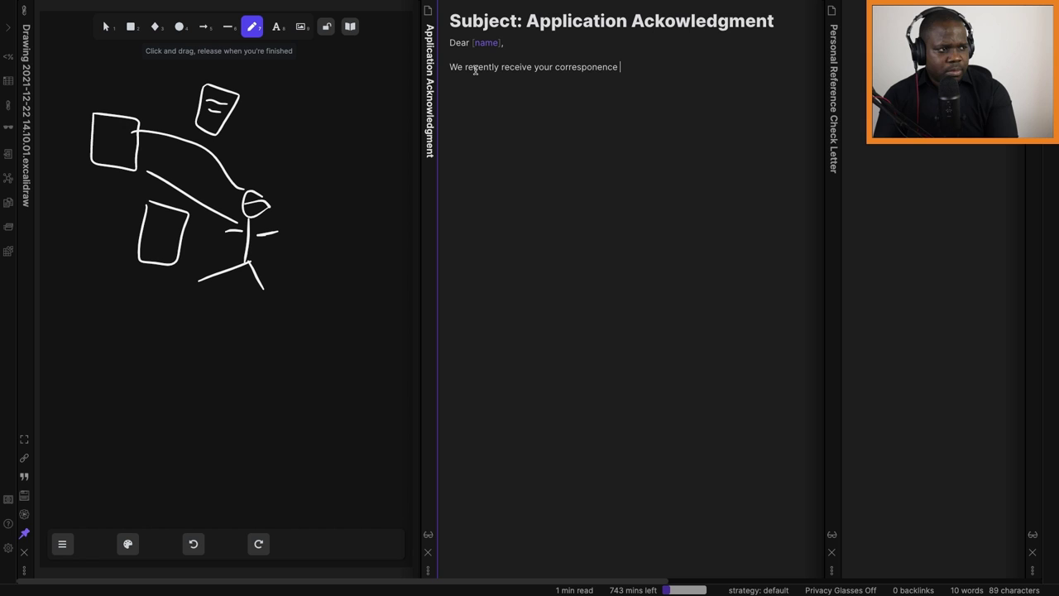
key("BackSpace")
key("BackSpace")
key("BackSpace")
key("BackSpace")
key("BackSpace")
type("dence indicating an interest")
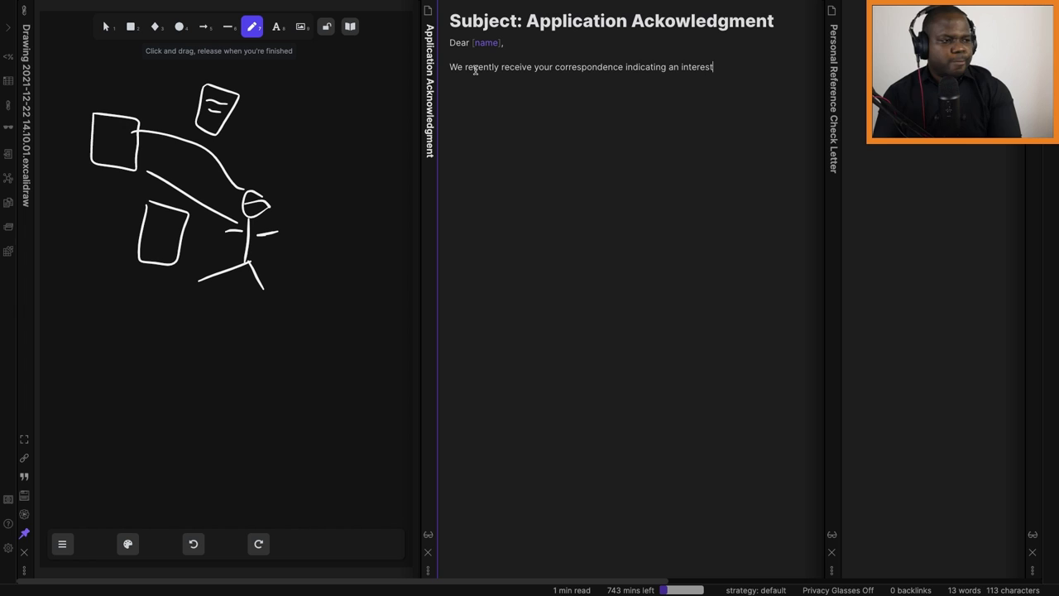
type(" in a position at [ Your Bus")
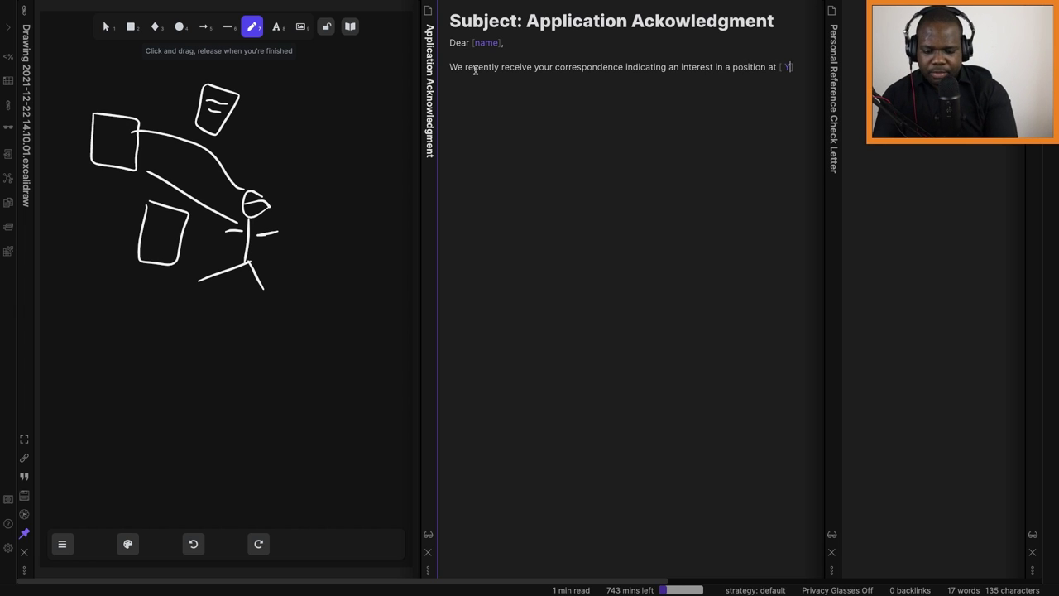
- Finish the first paragraph by thanking the applicant for sending information about themselves and assuring them that the application will be considered very carefully
type("iness]. We want to thank you f")
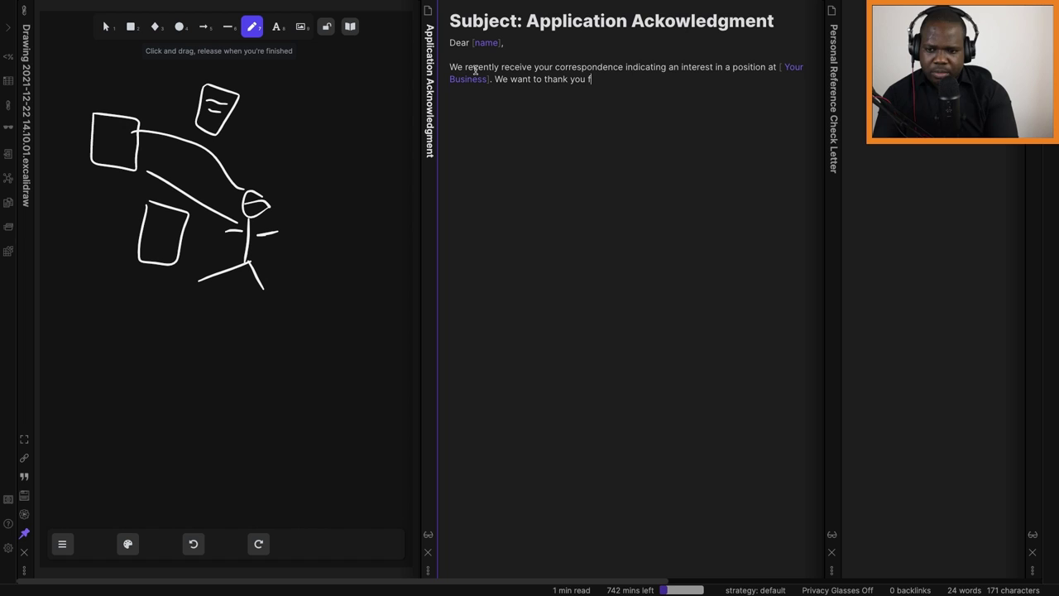
type("or taking the time to send us information about ")
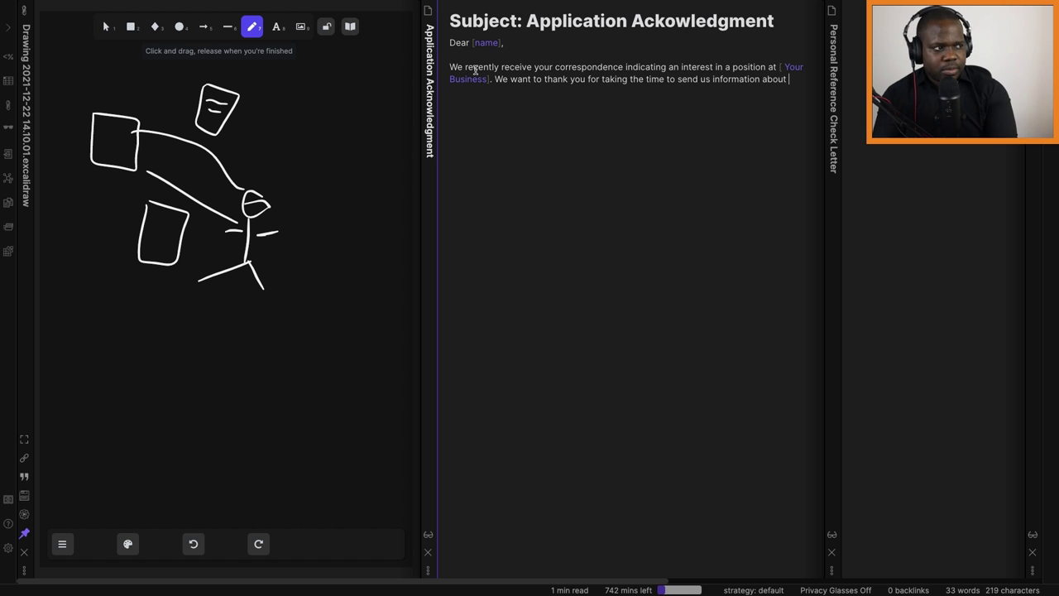
type("yourself, and we want to assure yo")
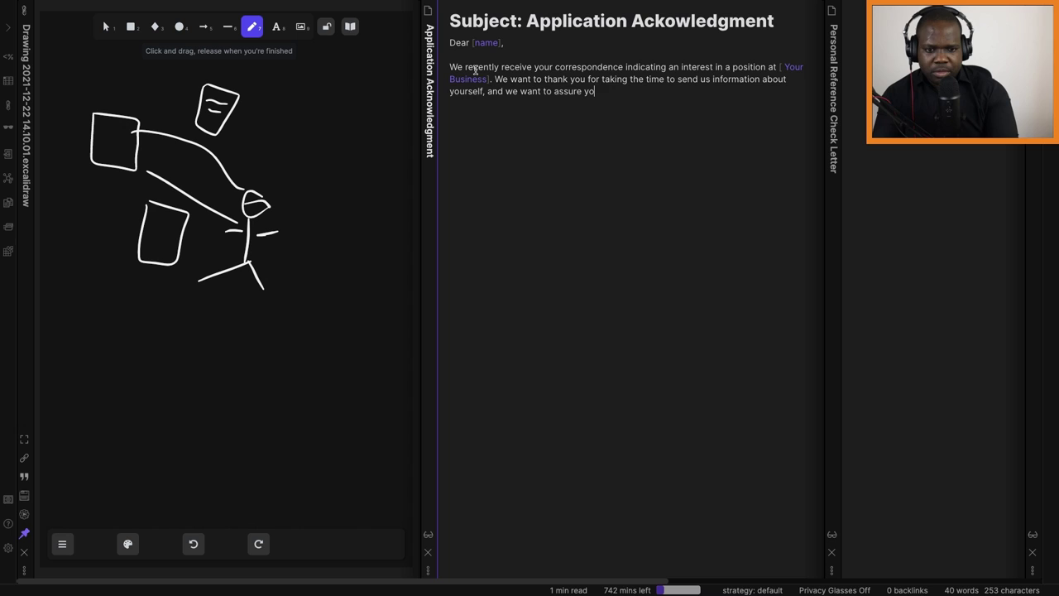
type("u that your application will be")
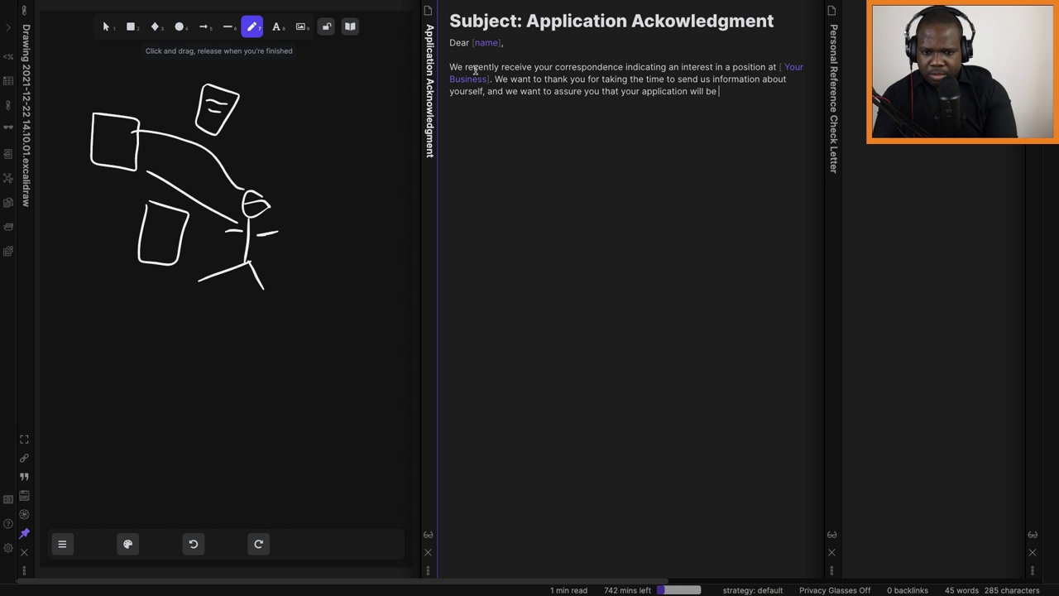
type(" considered very ca")
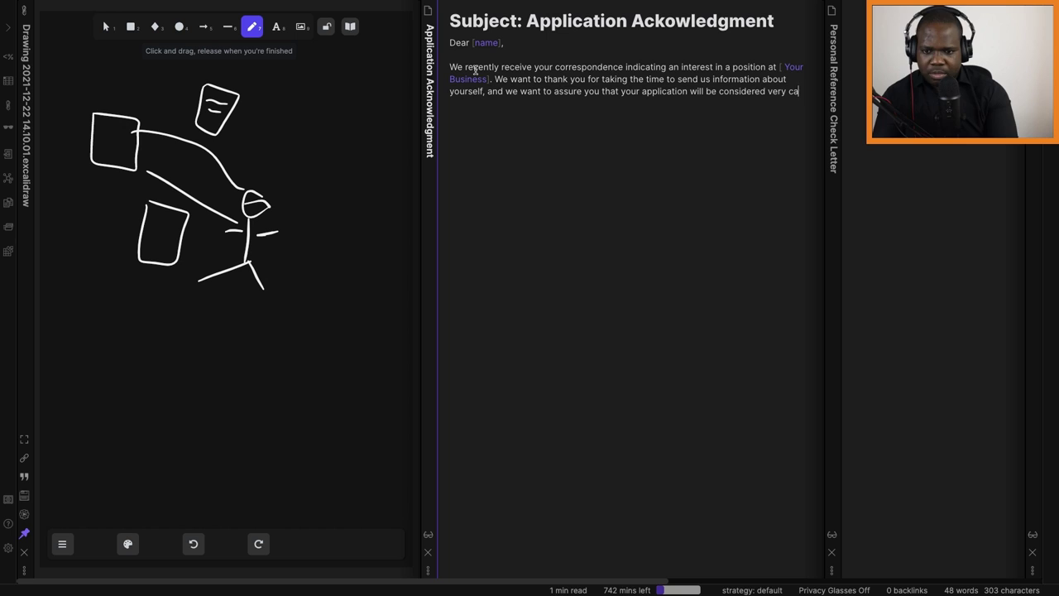
type("refullyour qual")
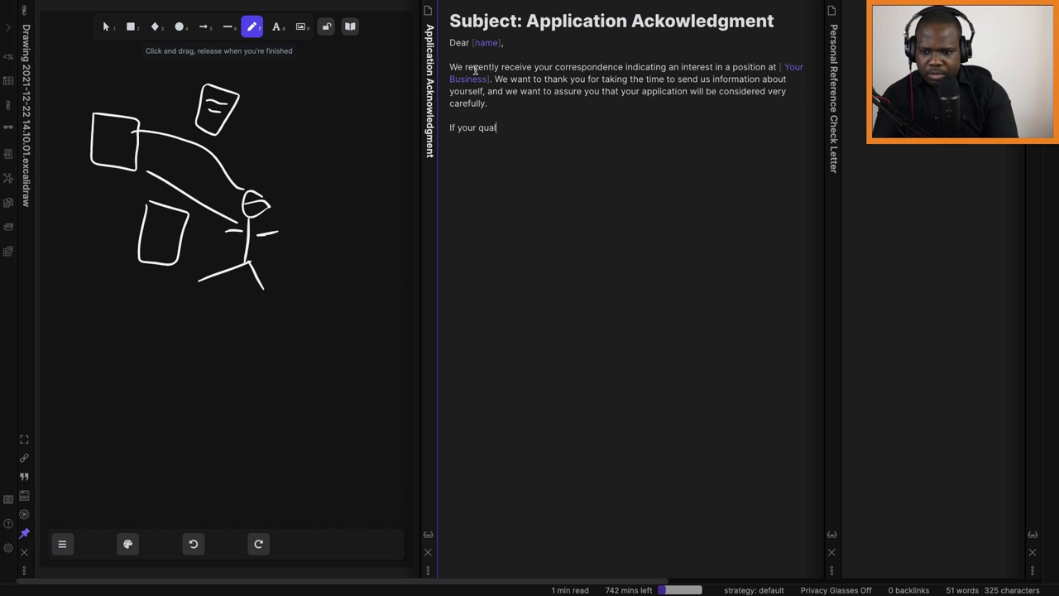
- Write "If your qualifications match our needs, you will hear from us by phone or mail to schedule an interview." and "Thank you again for you interest."
type("itications match our needs,")
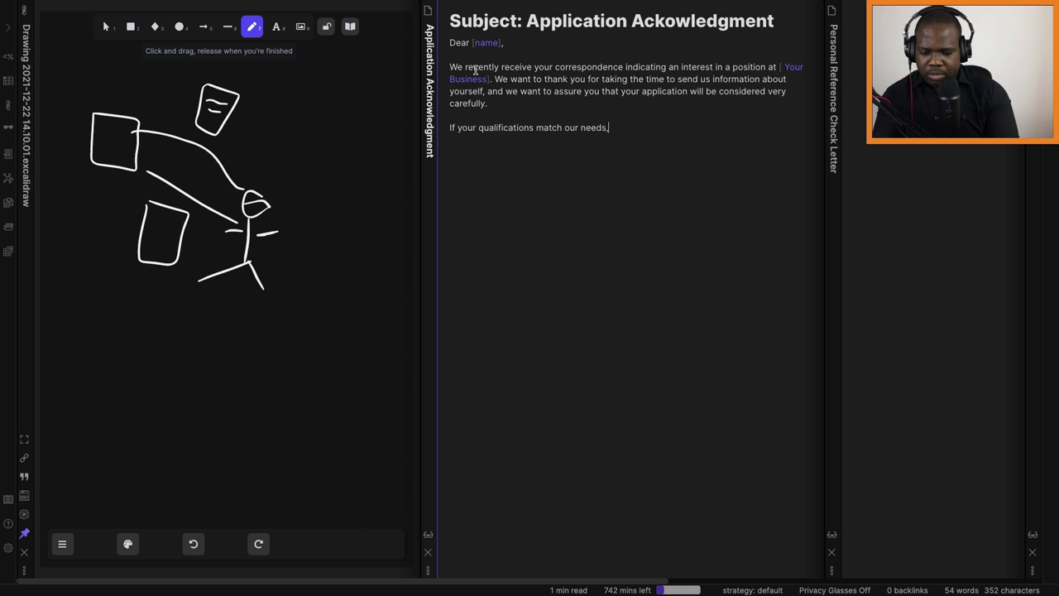
type(" you will hear from us by phone or mail to schedule an interview.")
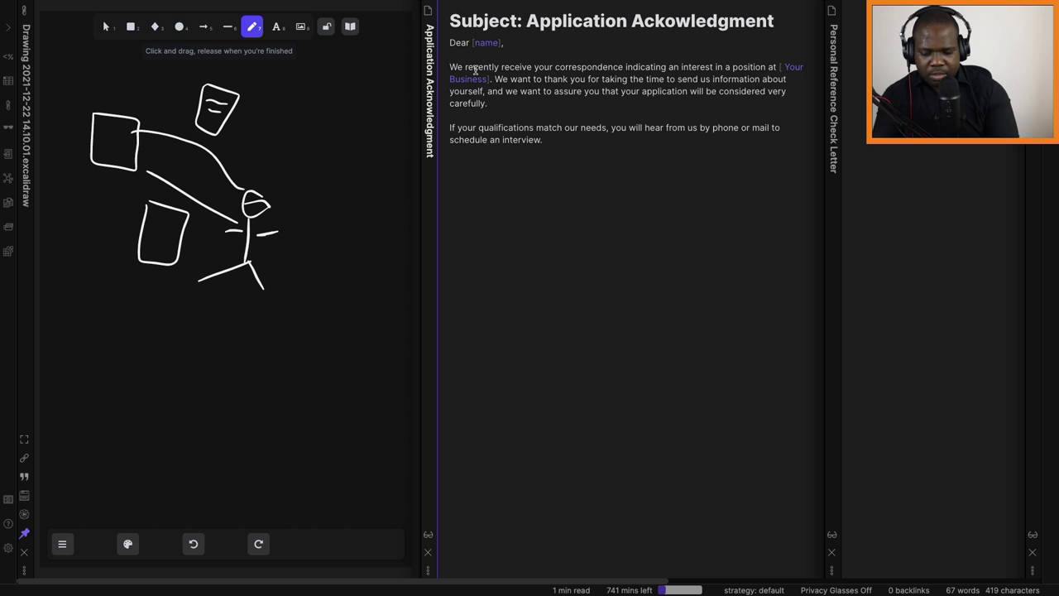
type(" Thank you again for you interest")
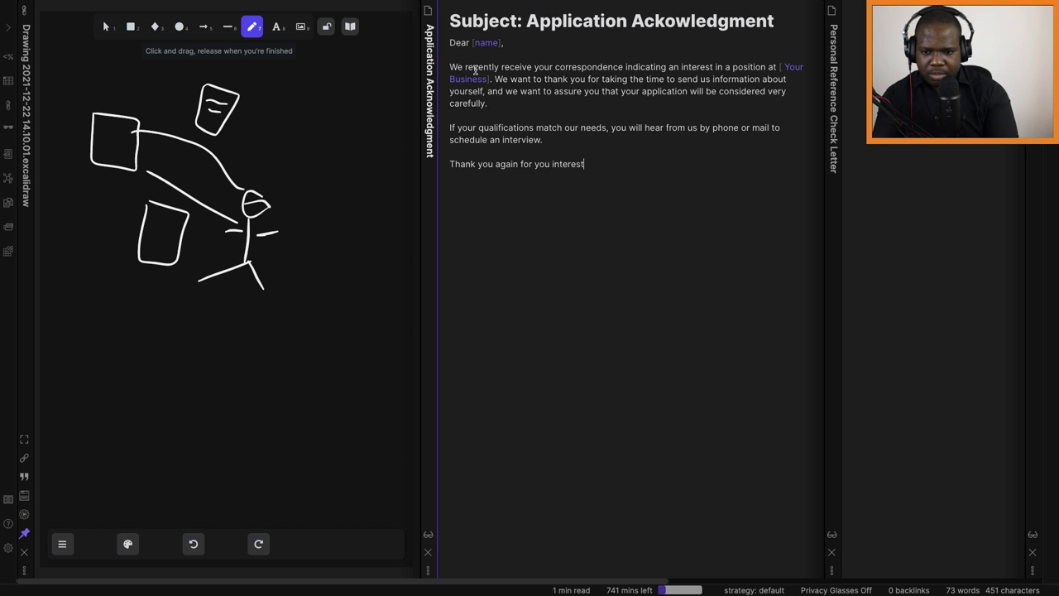
type(".")
- Insert the placeholder "[Need more information? Put it here]" as its own paragraph after the first body paragraph
left_click(497, 112)
key("Return")
type("[Need more info]")
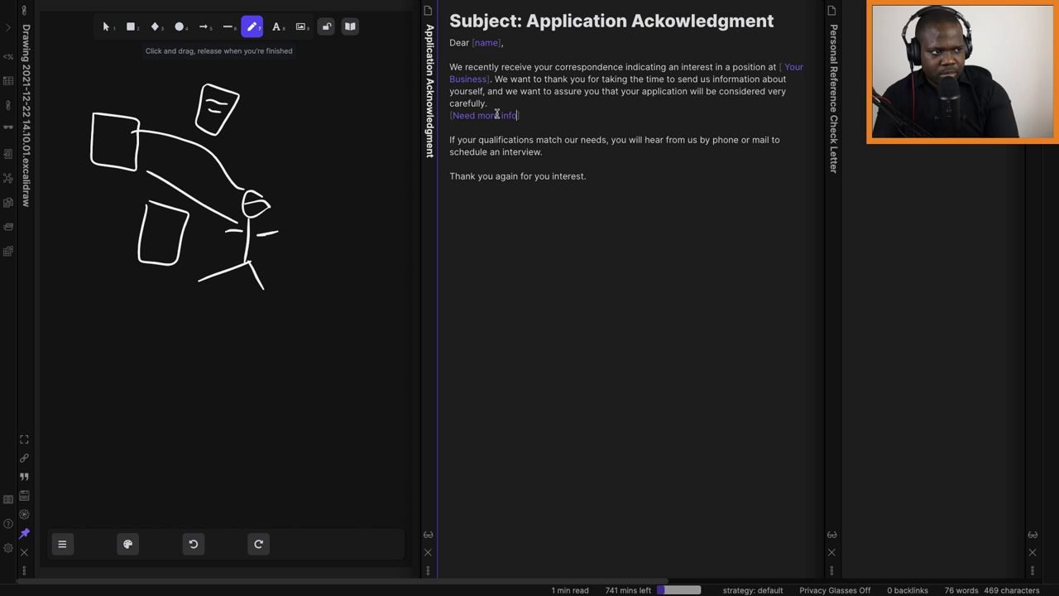
type("rmation? Put it here")
left_click(450, 115)
key("Return")
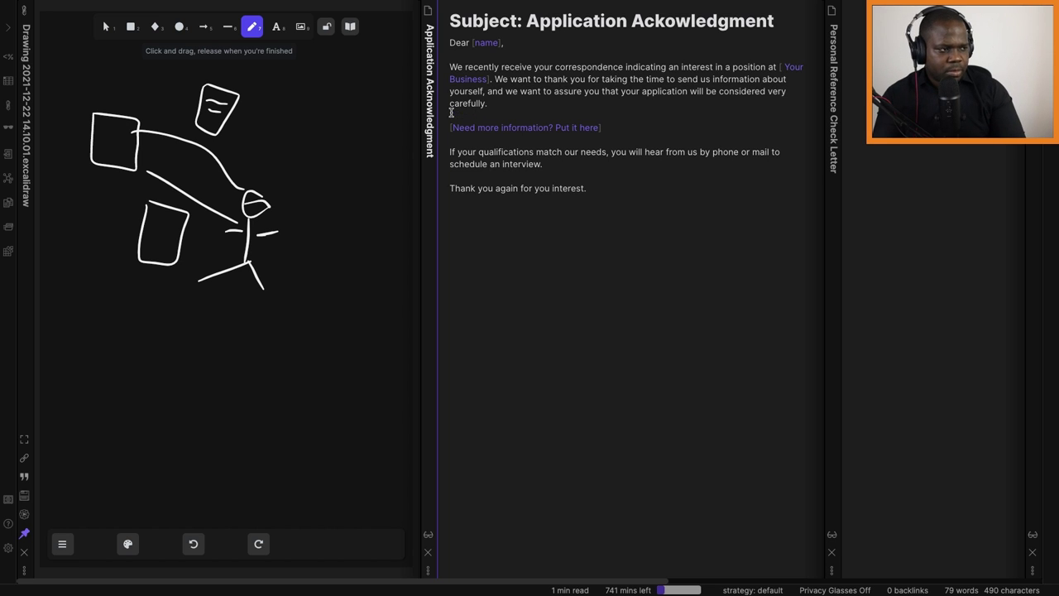
- Insert the "Sincerely," closing with name, title, phone and email placeholders plus Contact and Support link headings, and add a blank line above the greeting
right_click(486, 214)
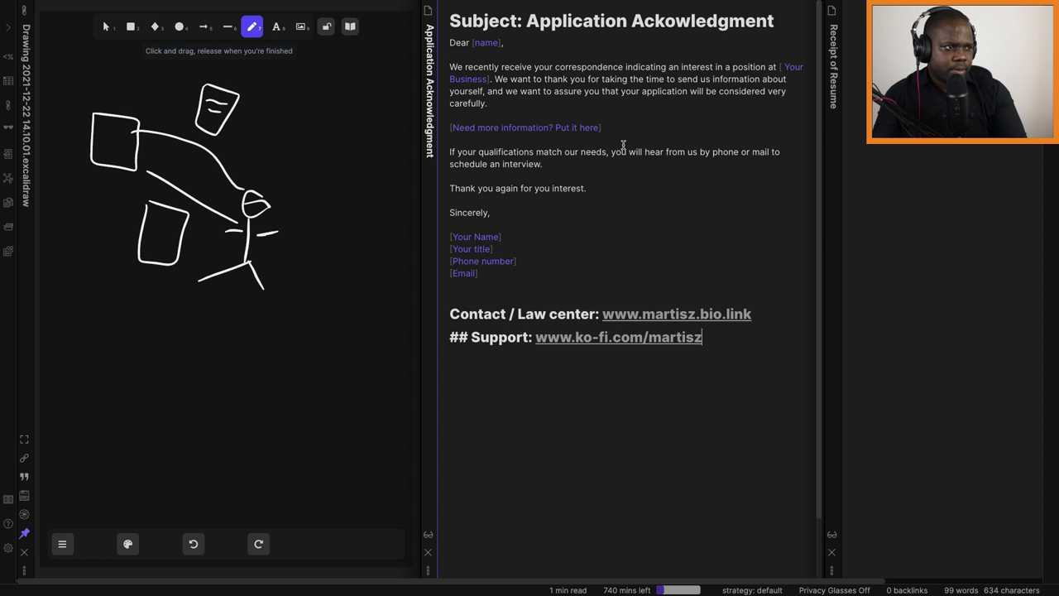
left_click(453, 42)
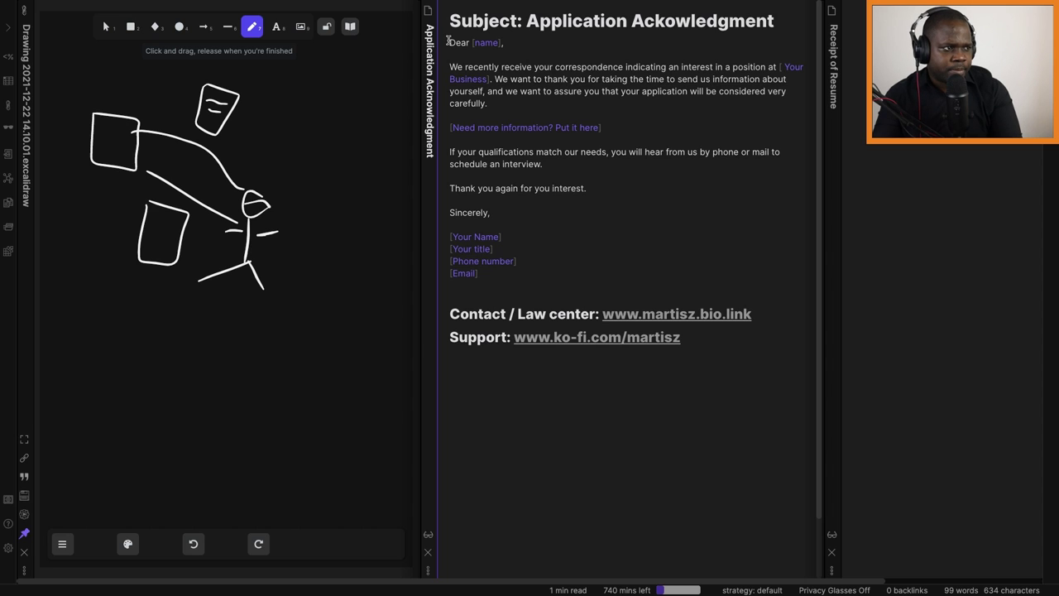
key("Return")
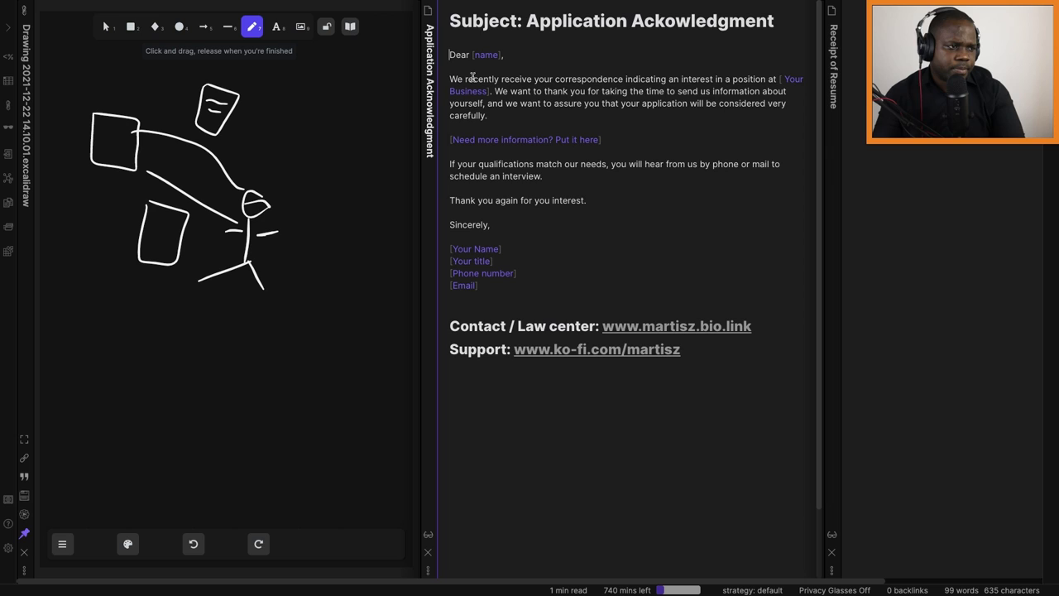